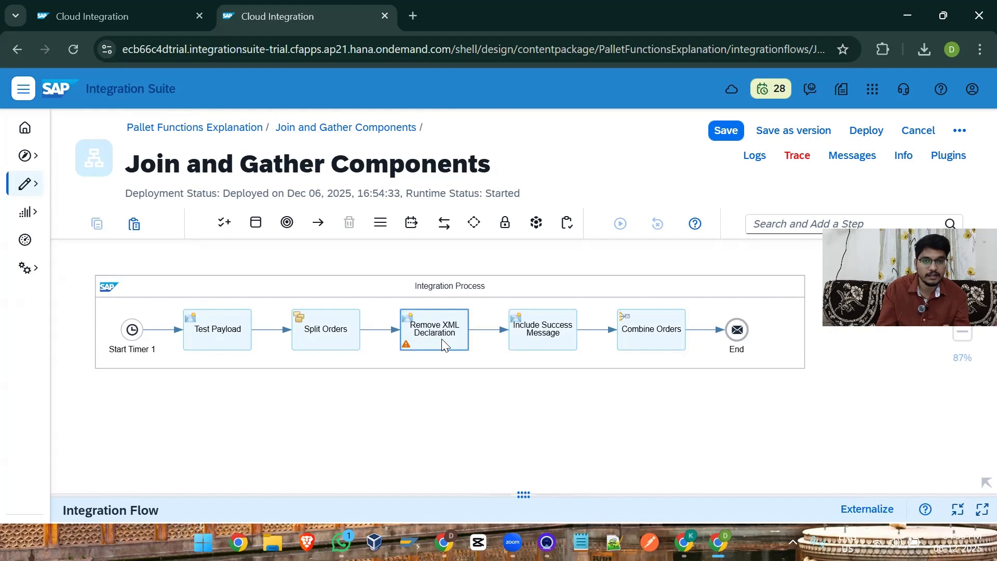
Step: Add a Sequential Multicast step directly after Remove XML Declaration in the integration process
left_click(485, 333)
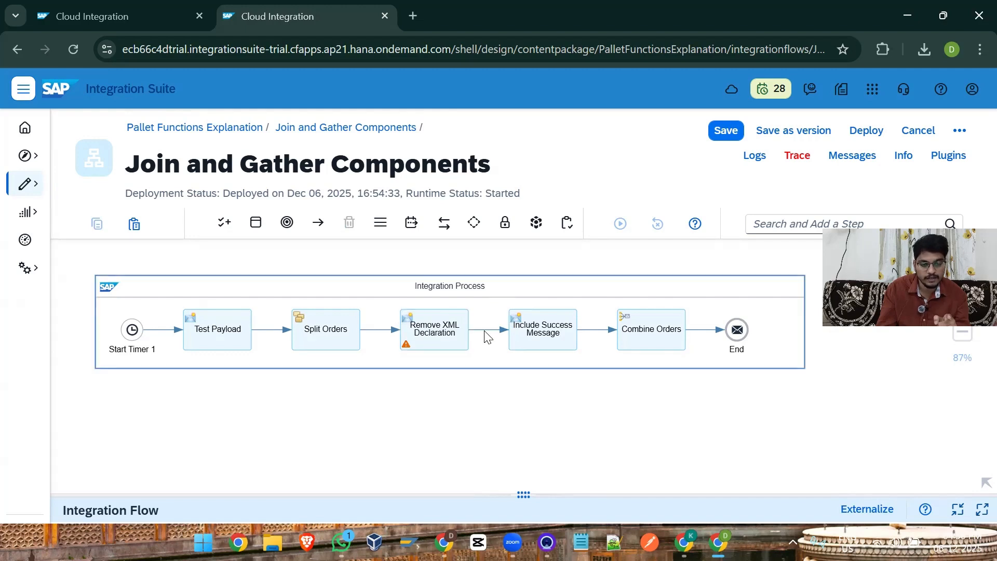
left_click(495, 347)
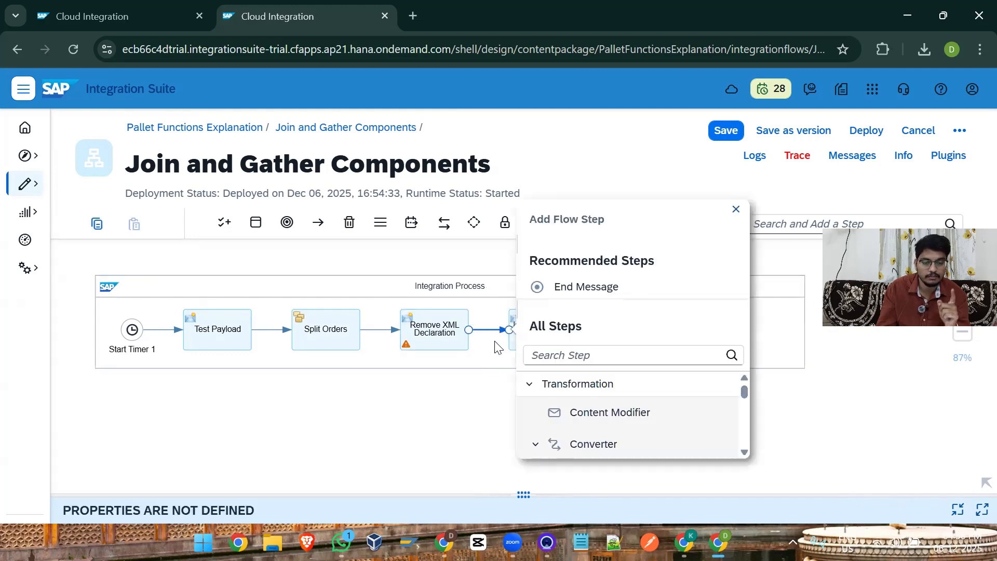
left_click(563, 350)
type("seq")
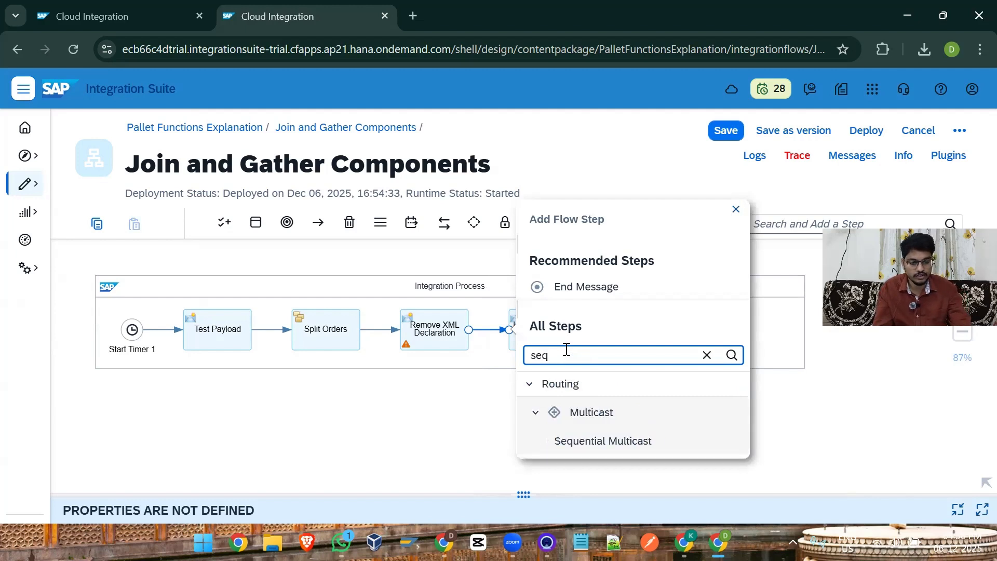
left_click(611, 442)
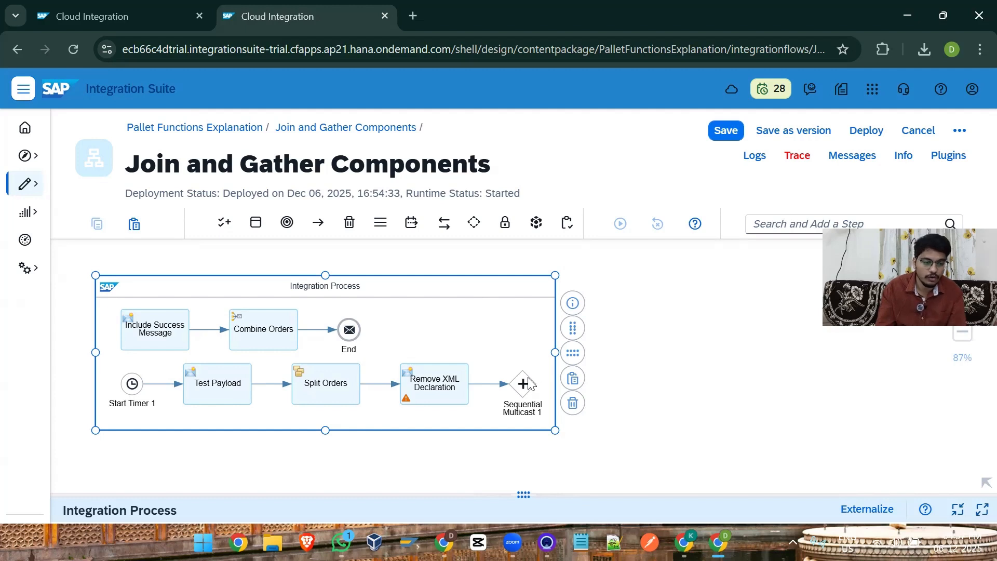
Step: Remove the connections between Include Success Message, Combine Orders and End, and move Include Success Message to just beyond the Sequential Multicast
left_click(233, 387)
left_click(314, 333)
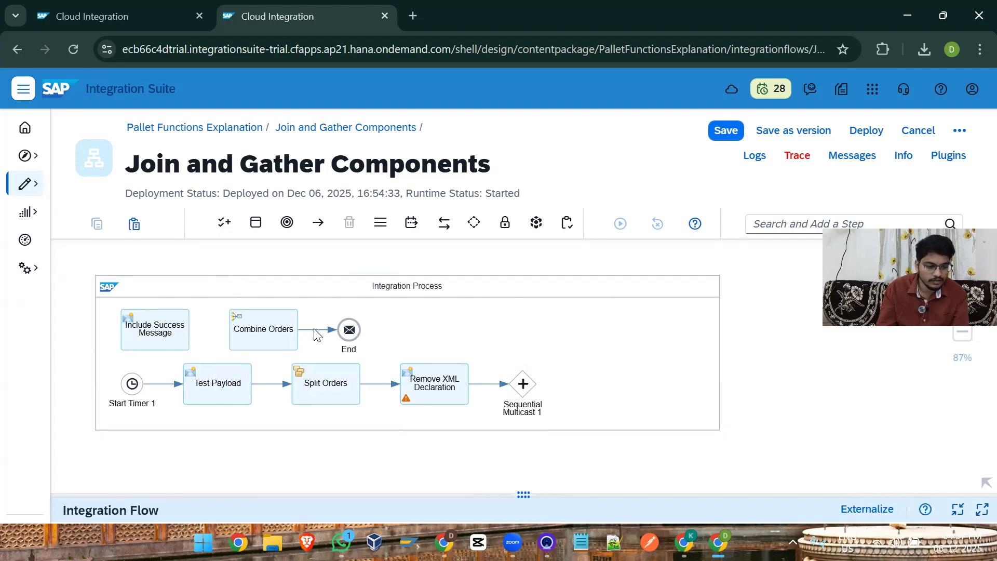
left_click(334, 391)
left_click_drag(155, 335, 611, 339)
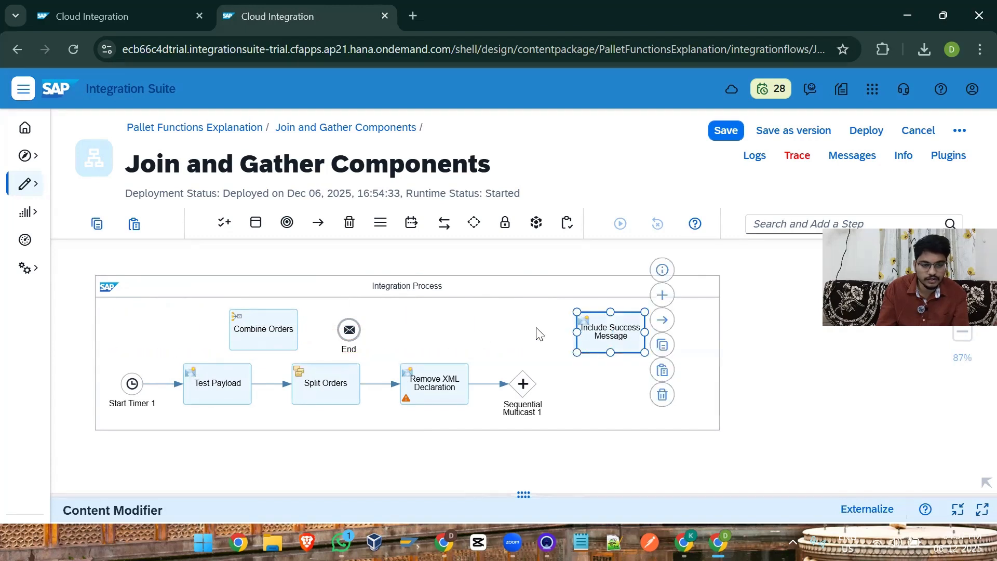
Step: Duplicate the Include Success Message content modifier and place the copy directly below the original
left_click(96, 227)
left_click(134, 224)
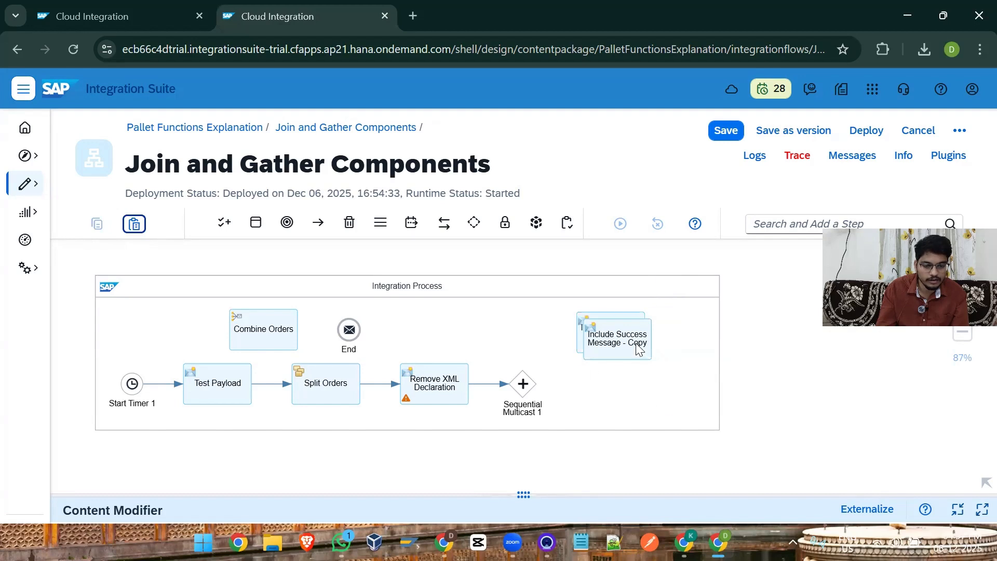
left_click_drag(636, 348, 630, 409)
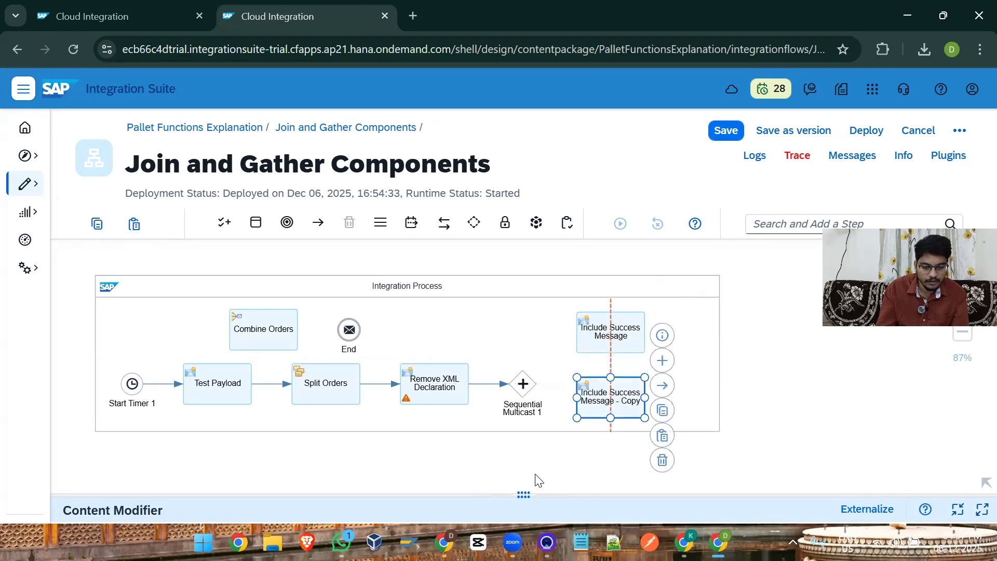
Step: Rename the copied content modifier to Include Failed Message
left_click(510, 497)
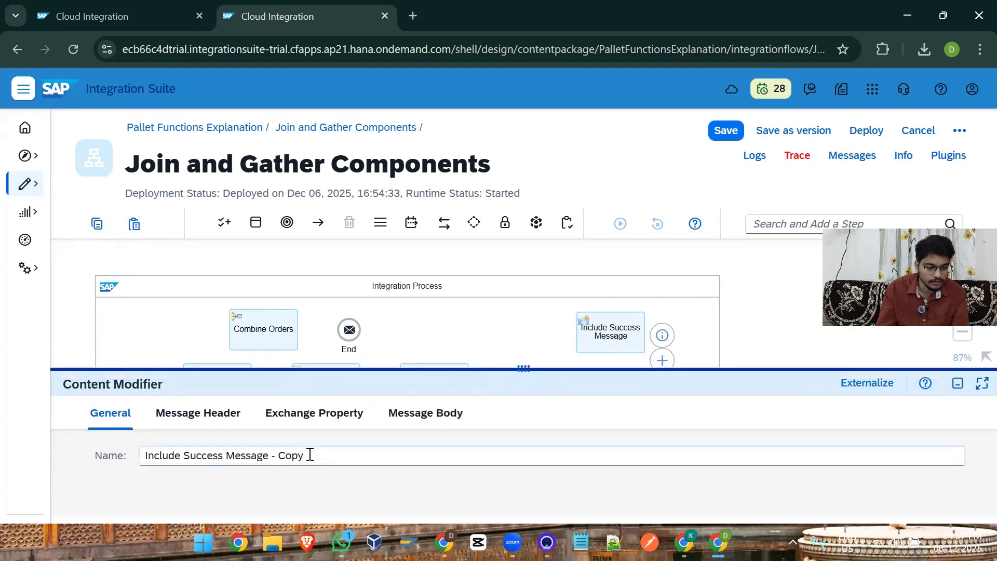
left_click_drag(310, 455, 274, 456)
key("BackSpace")
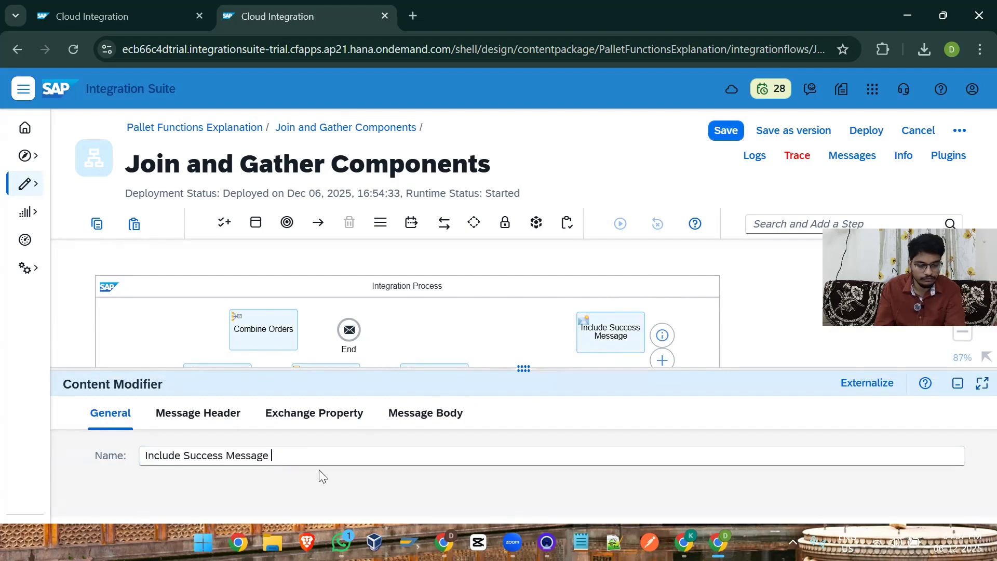
double_click(211, 457)
type("Failed")
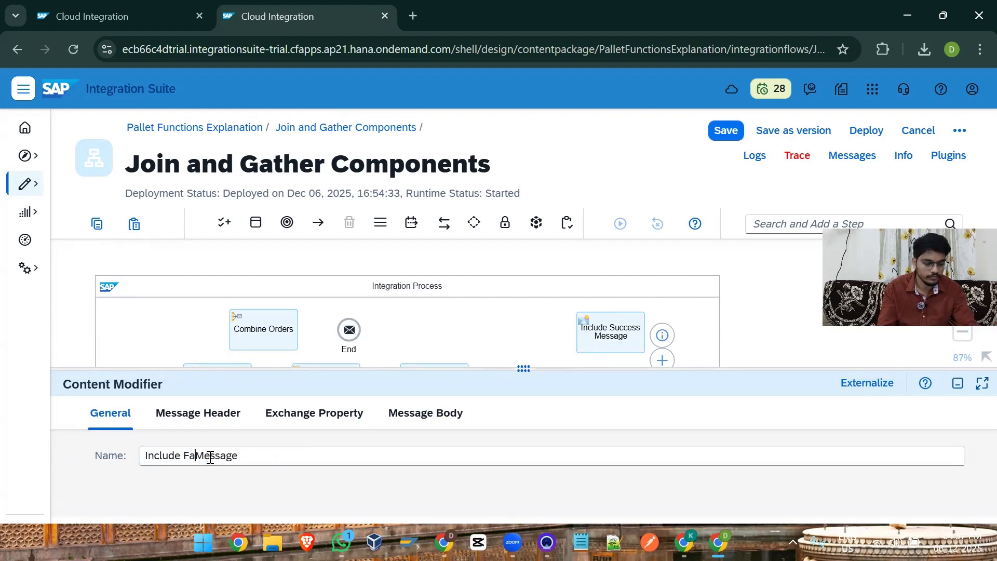
Step: Change the Message element's text to Failed in the message body of Include Failed Message
left_click(415, 413)
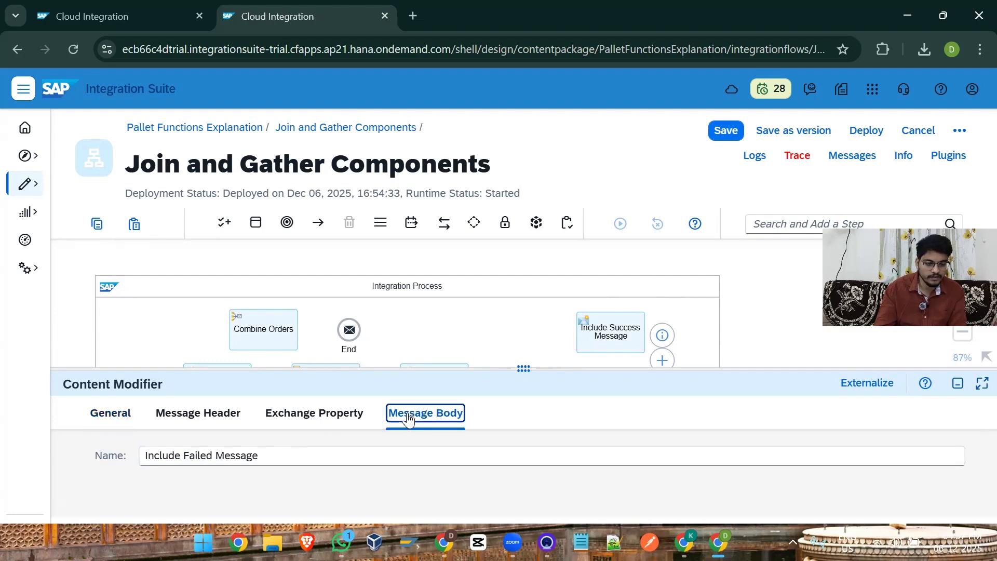
left_click_drag(506, 367, 507, 301)
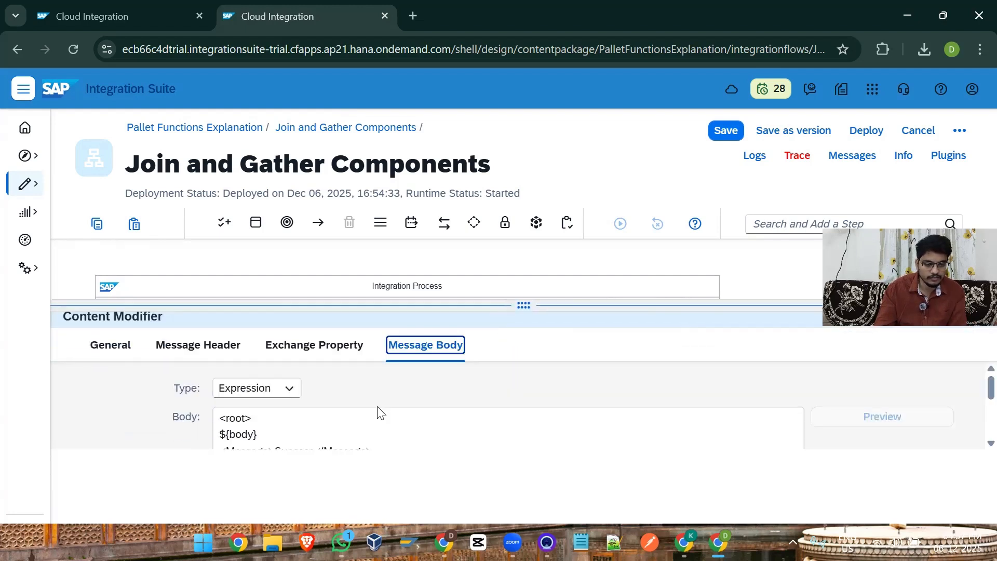
double_click(291, 452)
type("Failed")
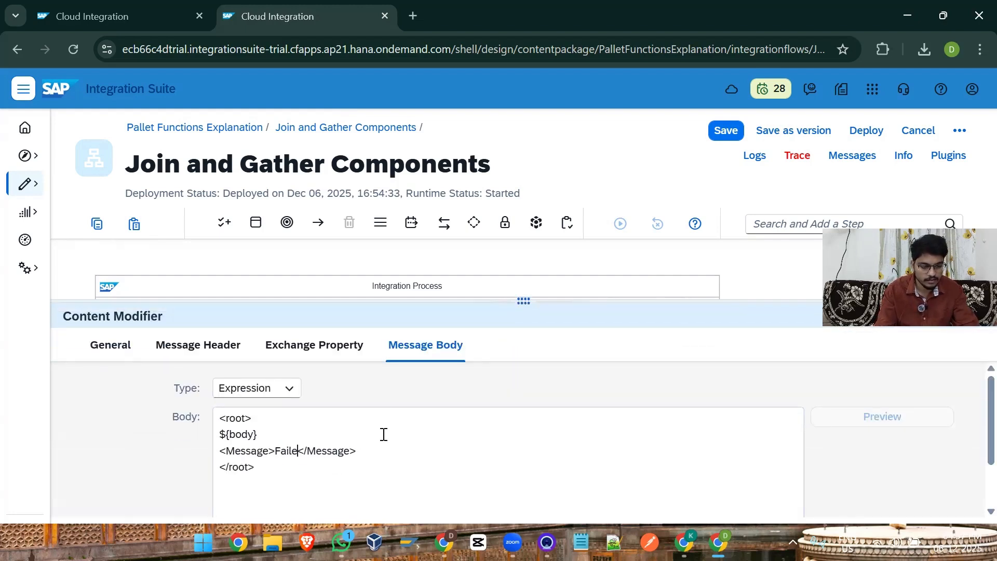
left_click_drag(523, 301, 767, 409)
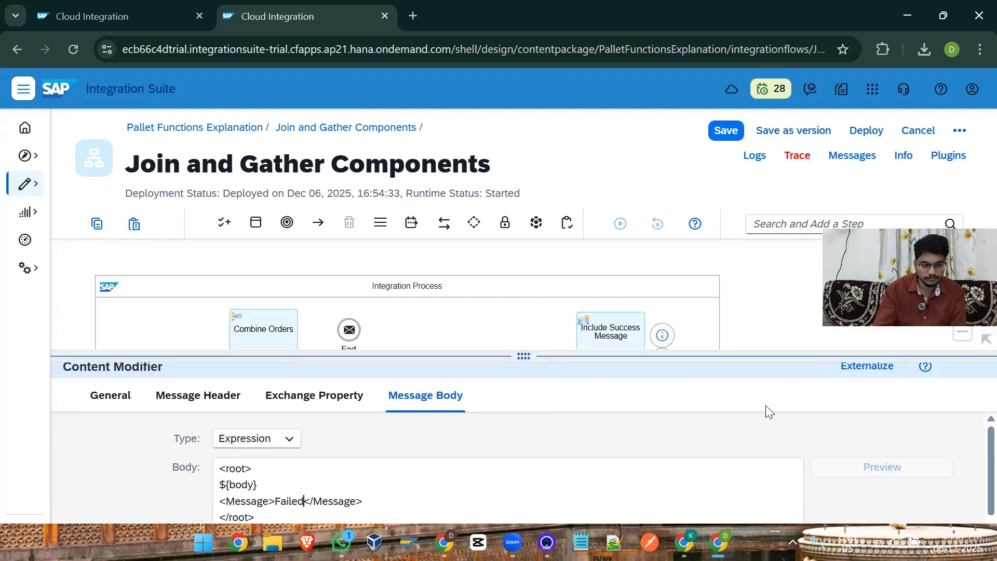
left_click(958, 378)
Step: Connect the Sequential Multicast to both Include Success Message and Include Failed Message as separate branches
left_click(523, 383)
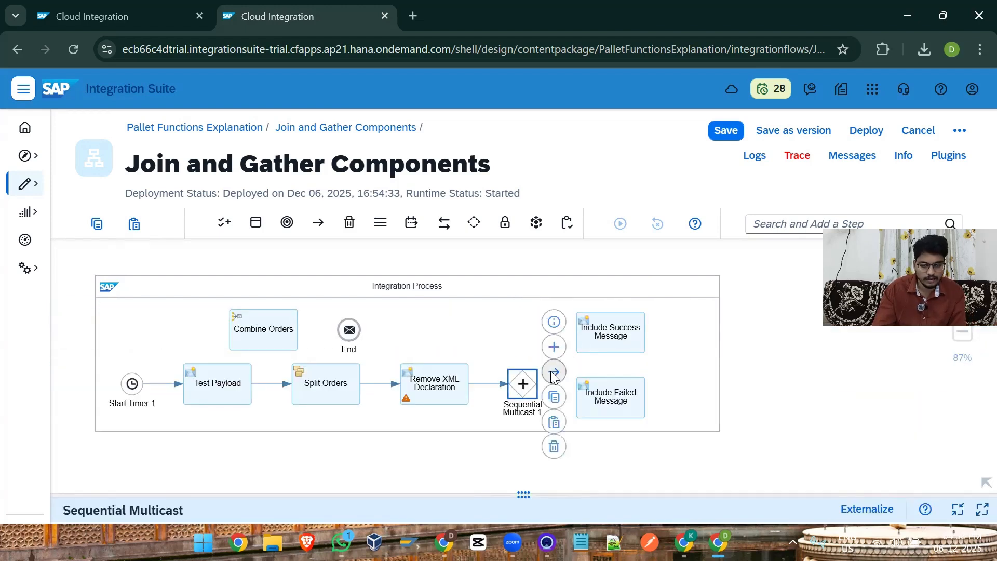
left_click_drag(552, 371, 591, 337)
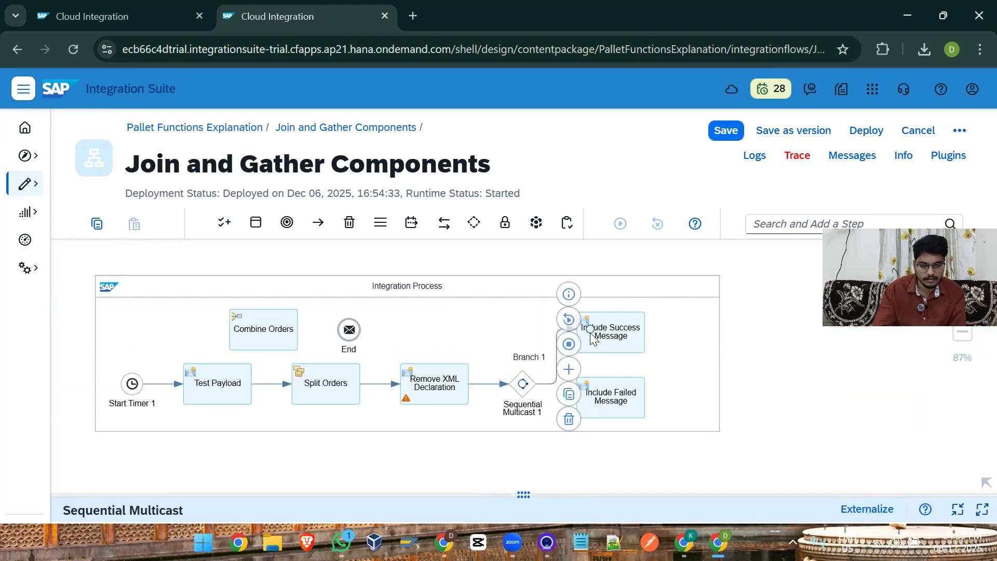
left_click(523, 384)
left_click_drag(553, 371, 611, 398)
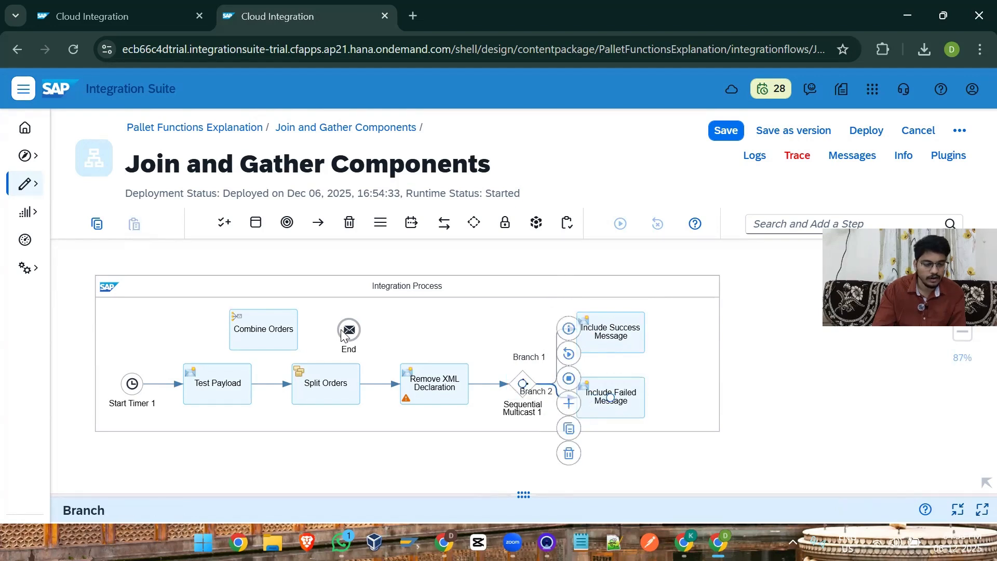
Step: Widen the integration process, move Combine Orders and End beyond the two message branches, and connect Combine Orders to End
left_click(717, 356)
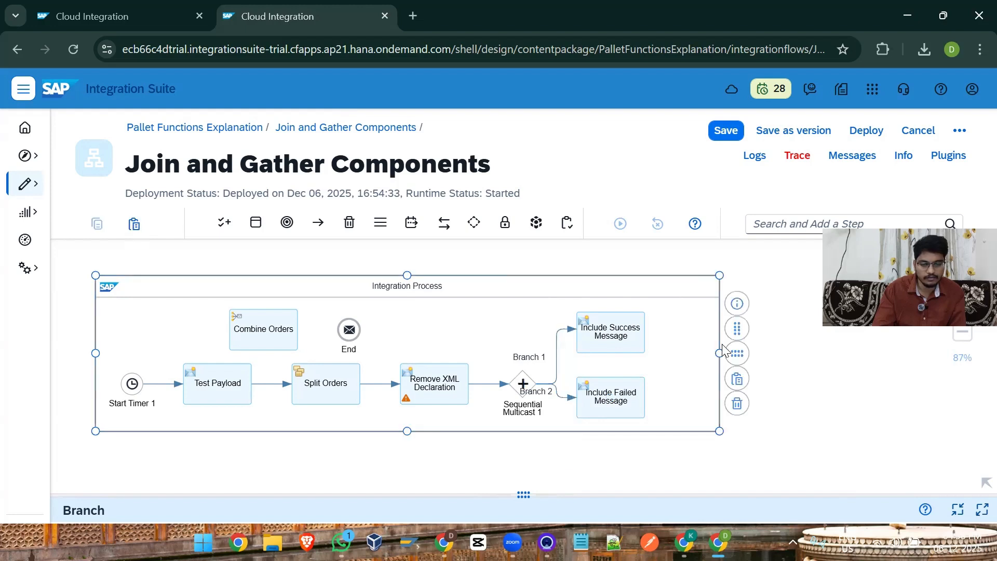
left_click_drag(719, 354, 876, 353)
left_click_drag(248, 335, 746, 364)
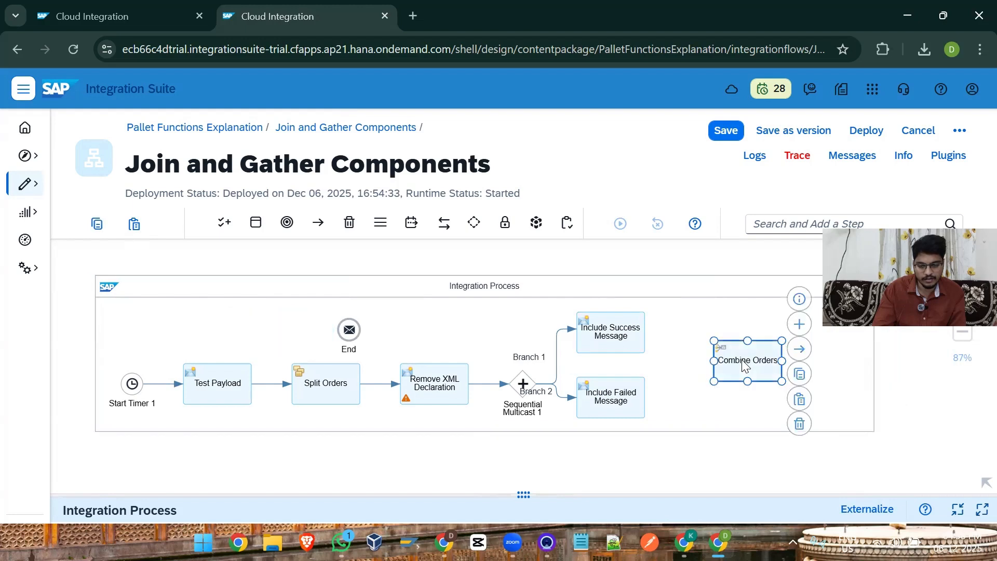
mouse_move(351, 335)
left_mouse_down()
mouse_move(765, 327)
mouse_move(842, 359)
mouse_move(829, 362)
mouse_move(839, 353)
left_mouse_up()
left_click(769, 360)
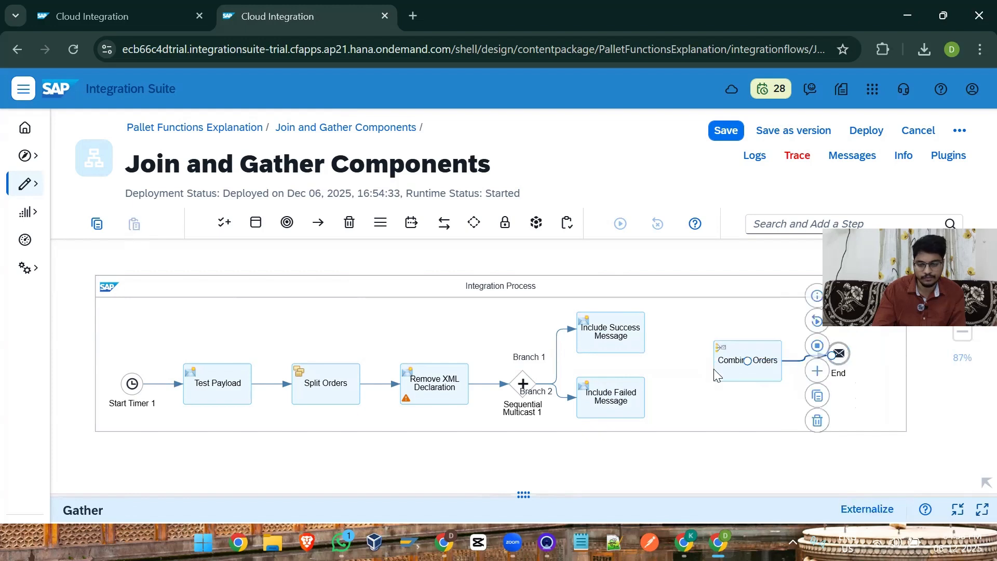
Step: Set the Combine Orders gather's incoming format to XML (Same Format) and its aggregation algorithm to Combine
left_click(727, 368)
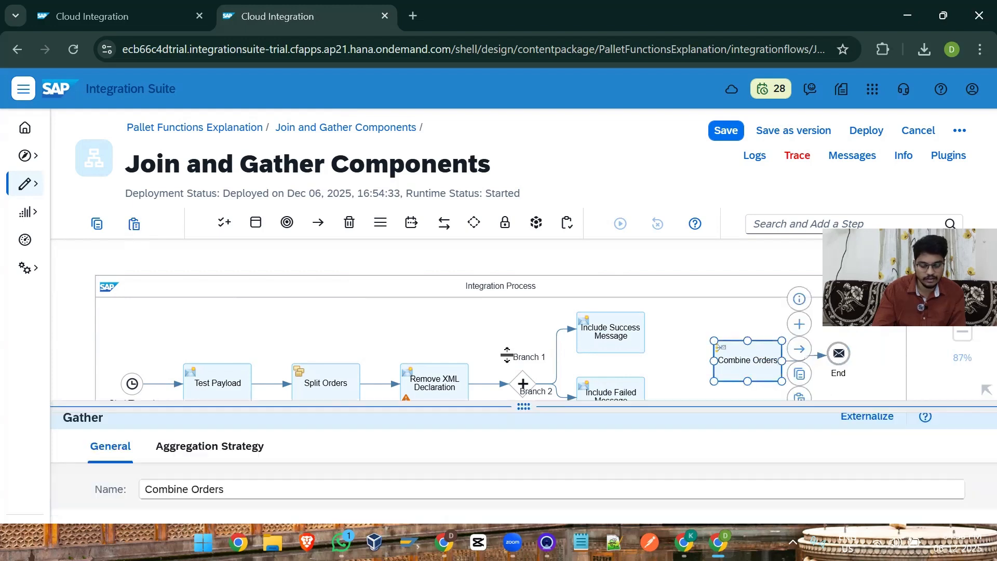
left_click(239, 395)
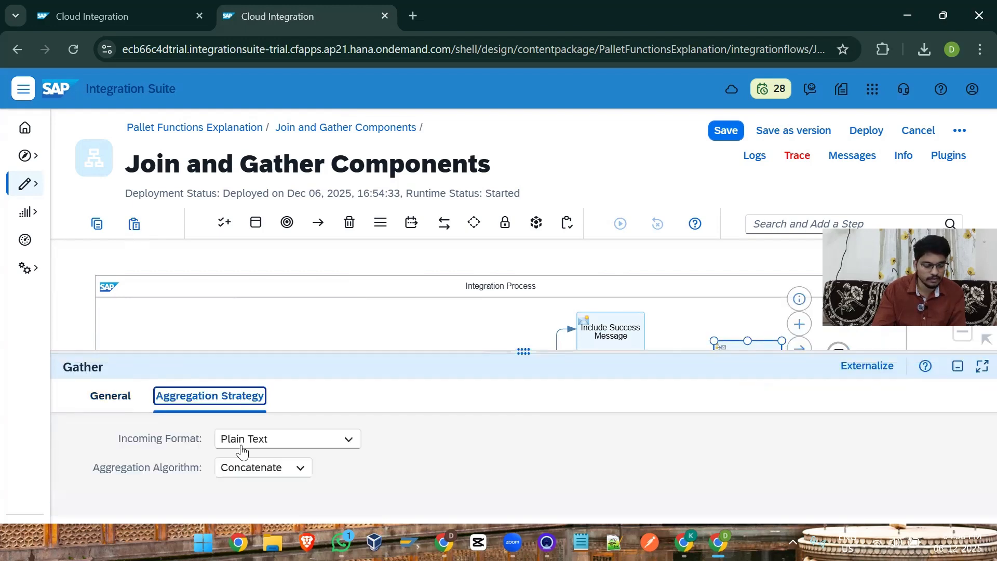
left_click(281, 447)
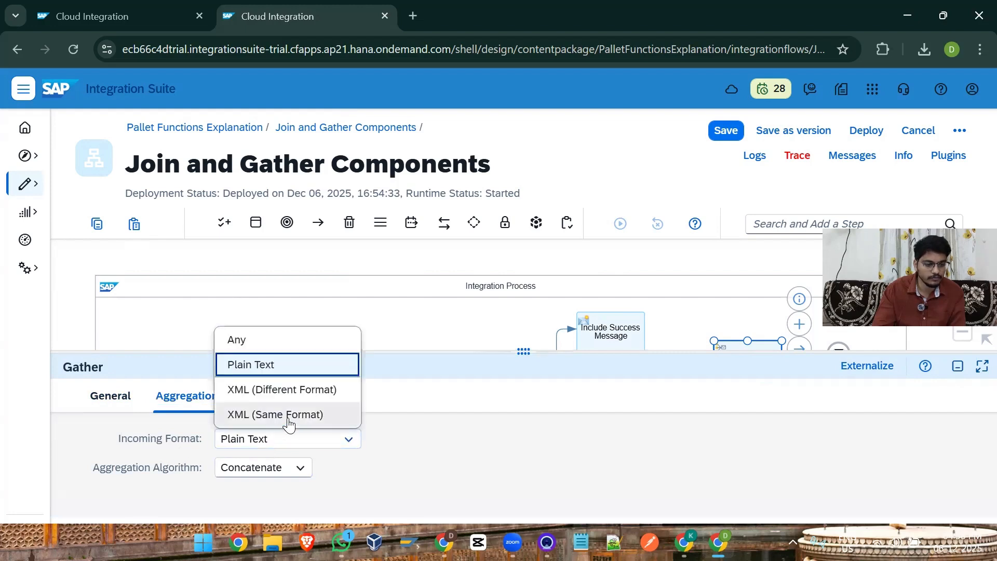
left_click(285, 415)
left_click(272, 471)
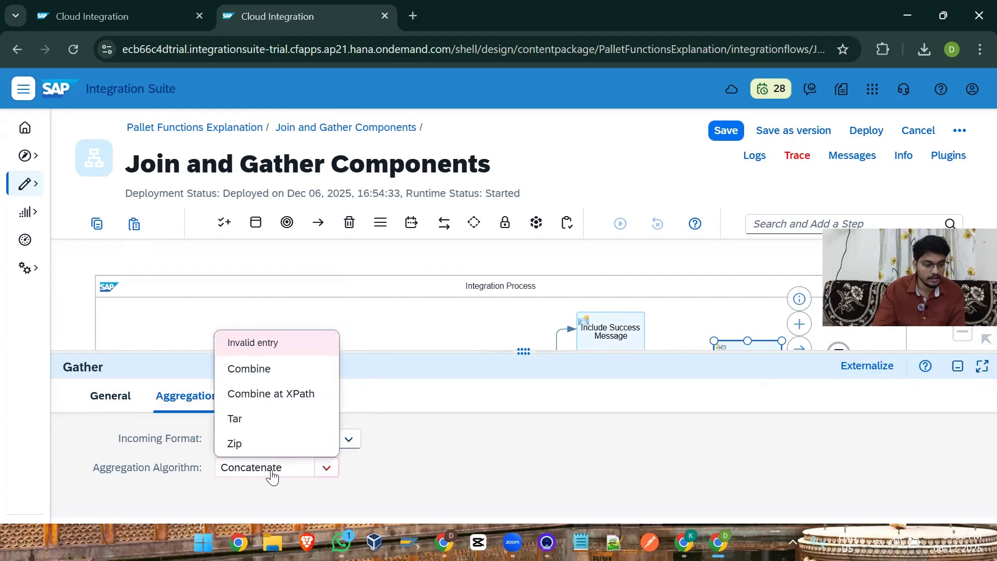
left_click(265, 371)
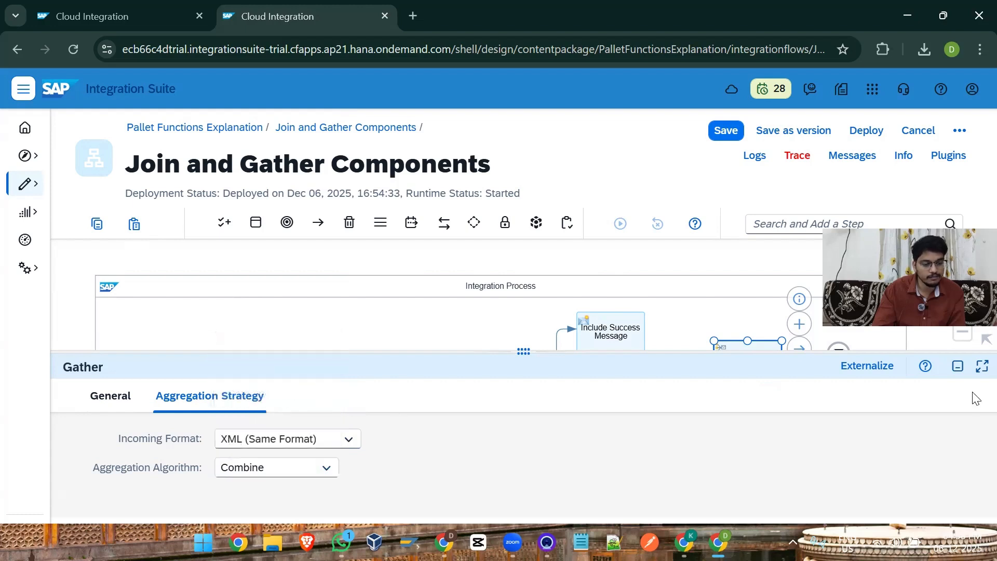
left_click(957, 366)
left_click(653, 479)
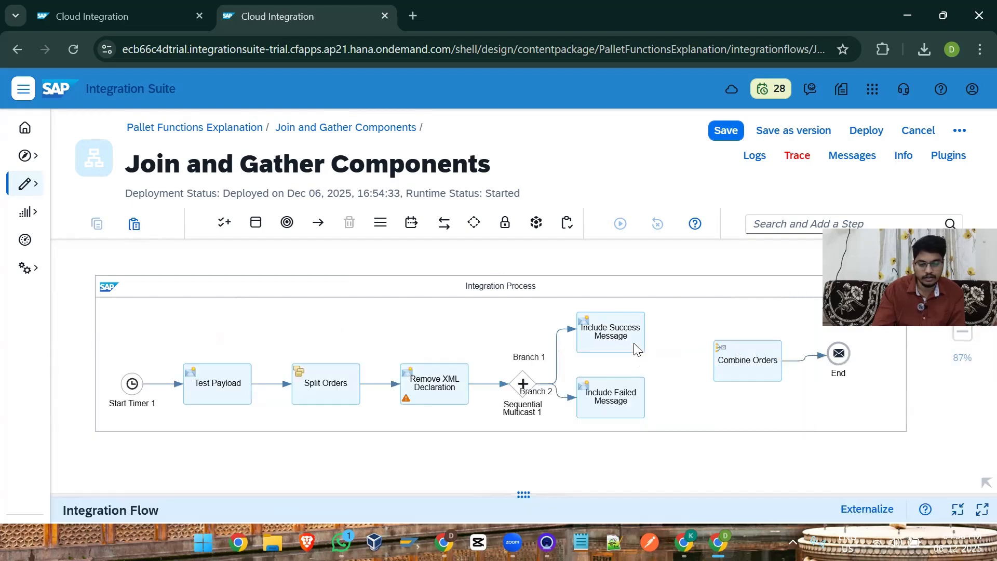
Step: Connect Include Success Message and Include Failed Message directly to the Combine Orders gather
left_click(632, 342)
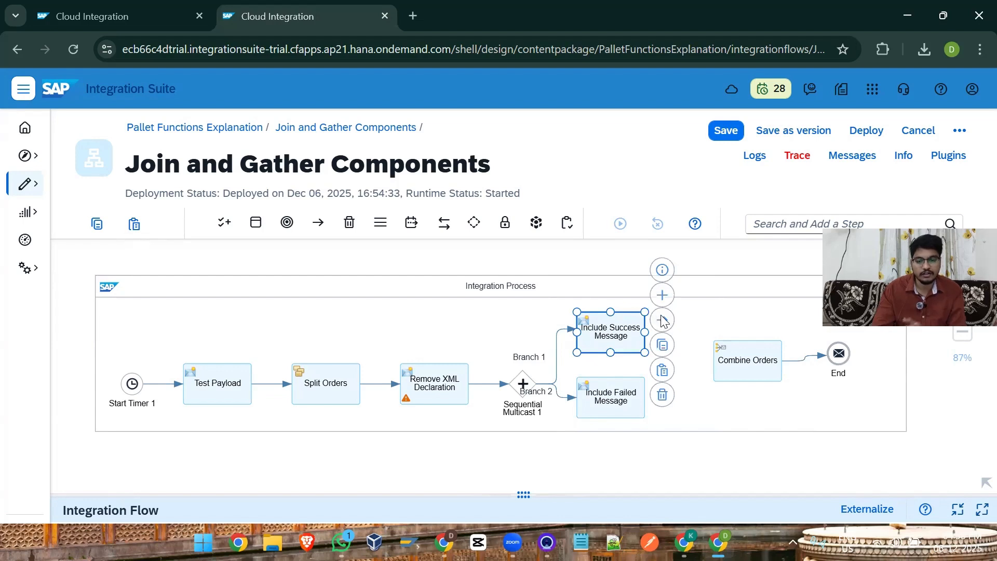
left_click_drag(663, 320, 737, 360)
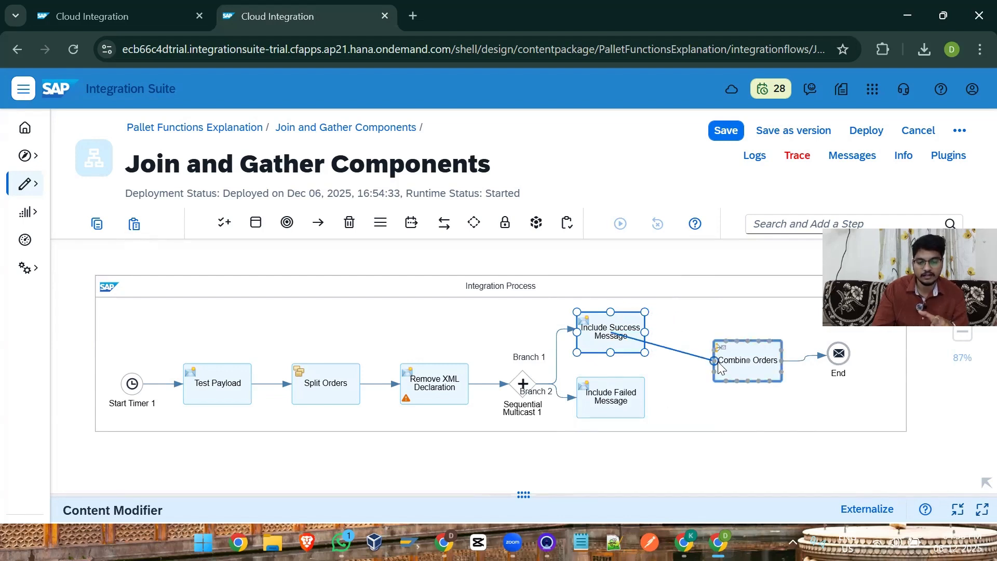
left_click(620, 395)
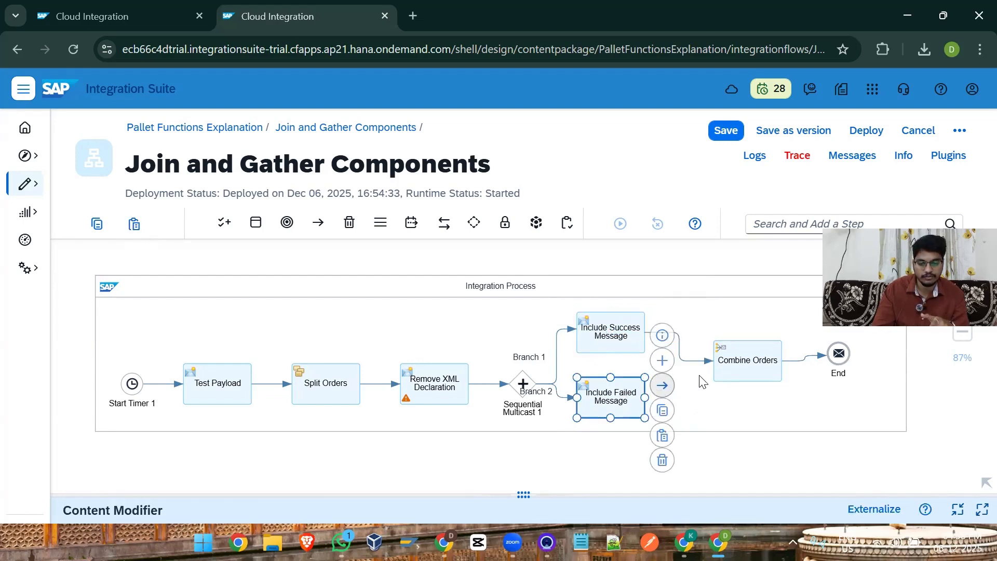
left_click_drag(661, 393, 727, 366)
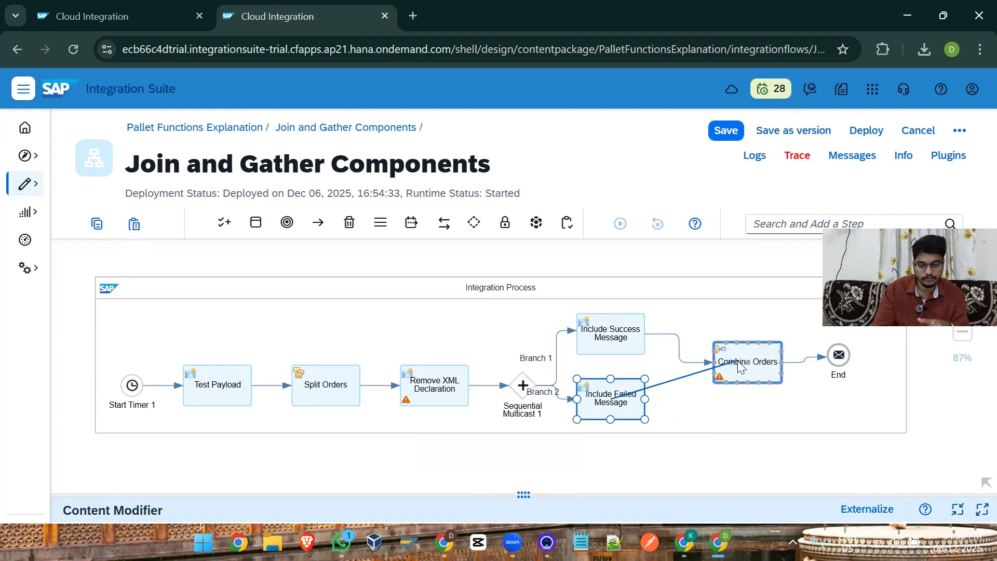
Step: Deploy the Join and Gather Components integration flow
left_click(737, 260)
left_click(865, 130)
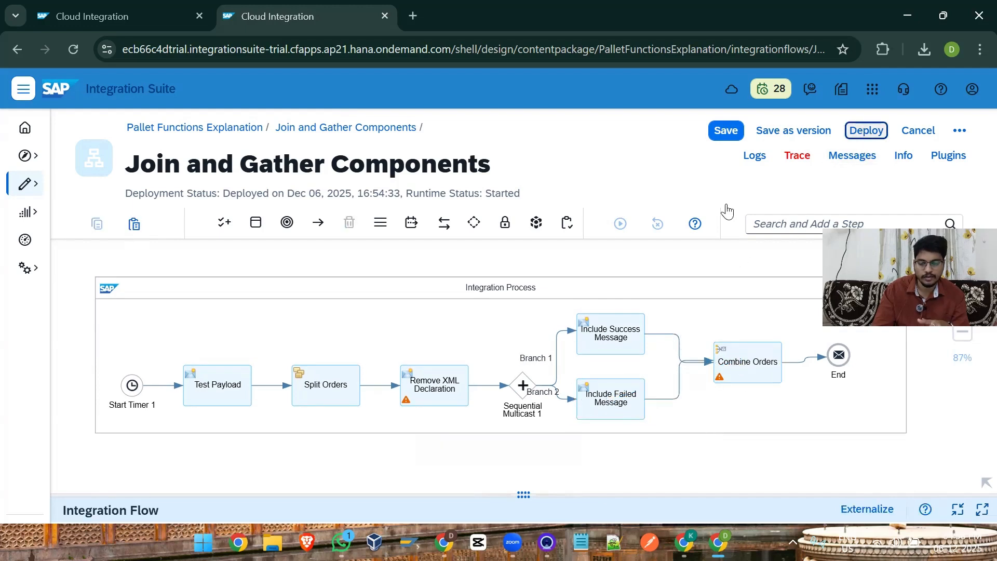
left_click(580, 355)
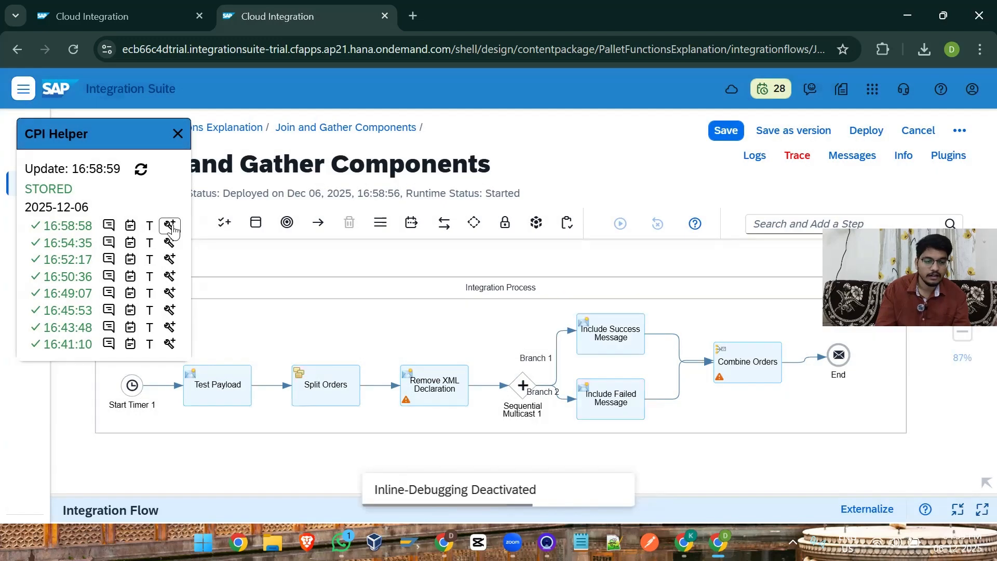
left_click(172, 226)
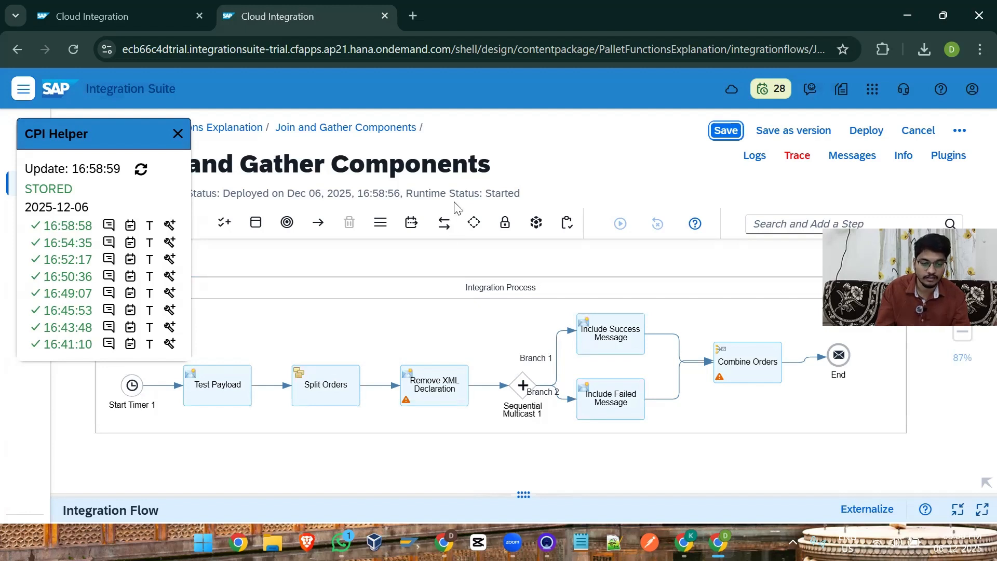
left_click(473, 222)
left_click(423, 331)
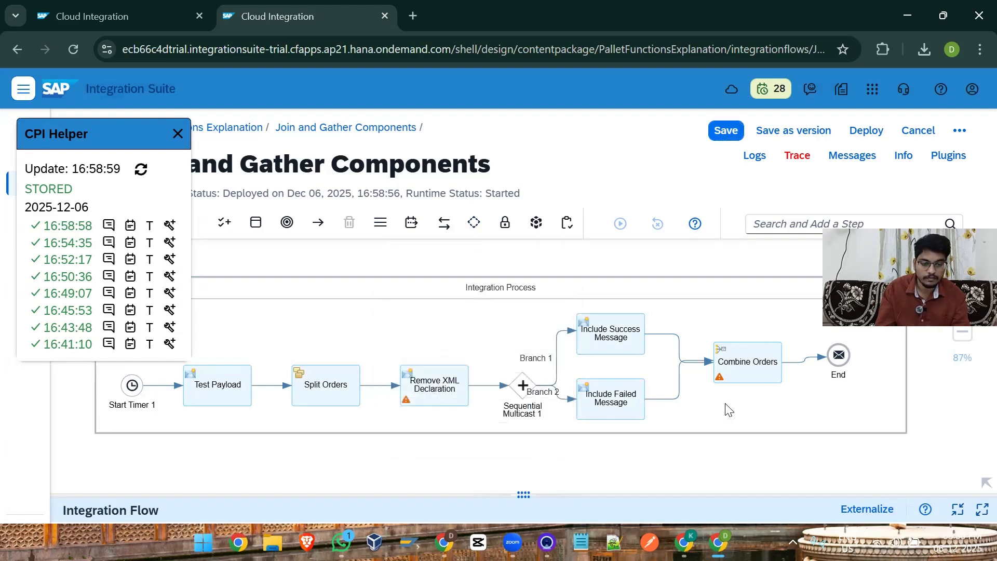
Step: Insert a Join between the two message branches and Combine Orders, routing both branches into it and its output into the gather
left_click(725, 404)
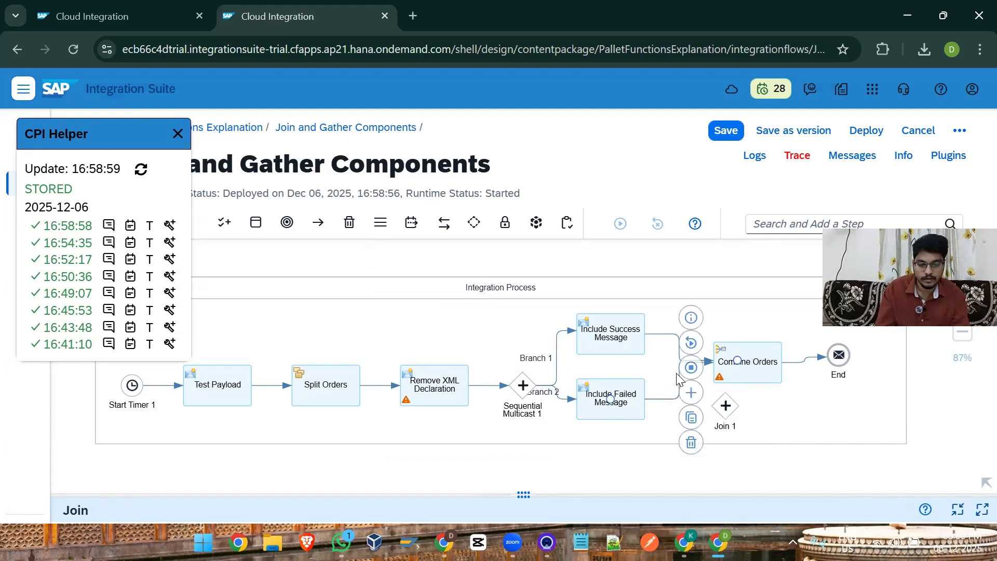
left_click_drag(678, 378, 725, 405)
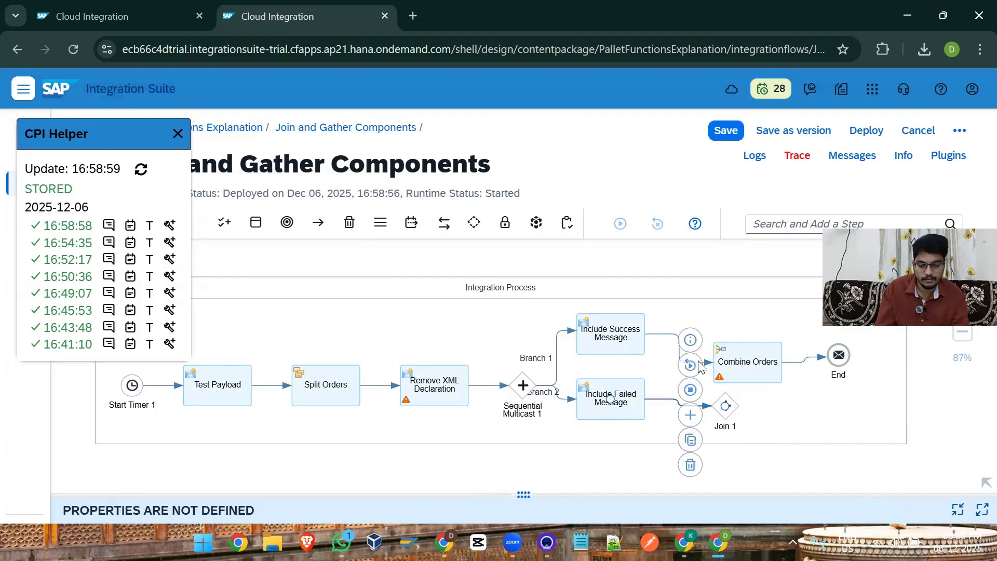
left_click(673, 340)
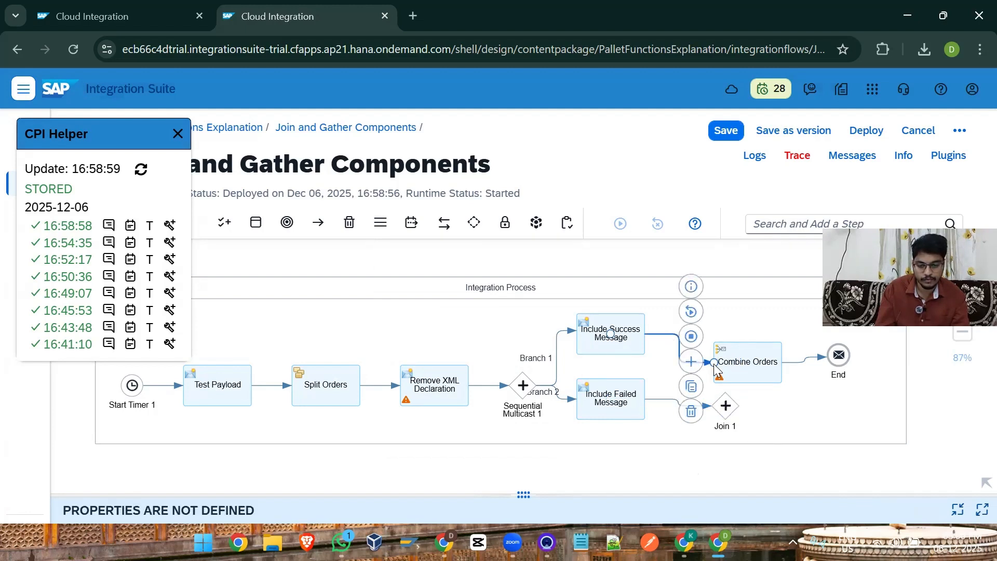
left_click_drag(714, 362, 753, 370)
left_click(727, 408)
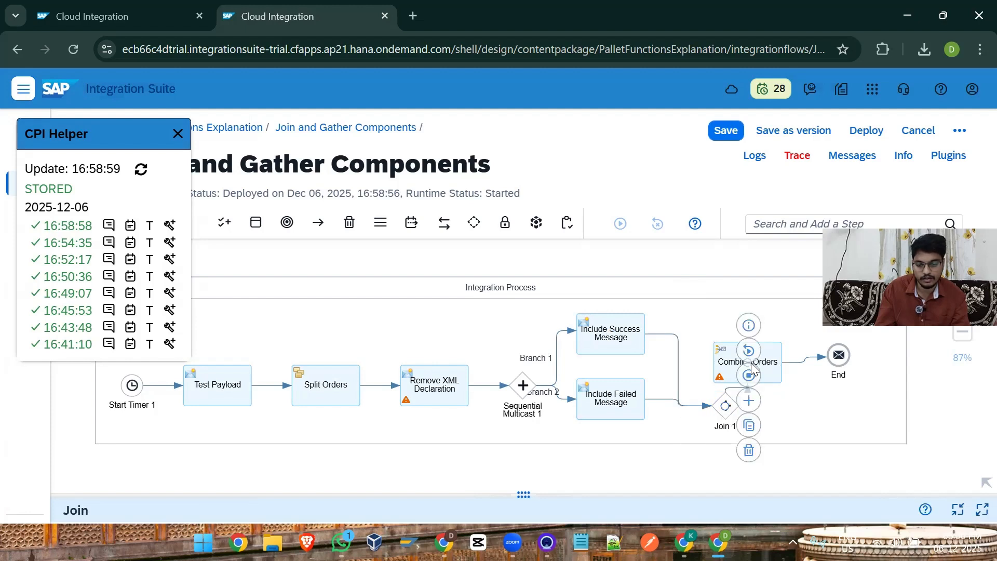
Step: Auto-align the steps inside the integration process horizontally
left_click(893, 374)
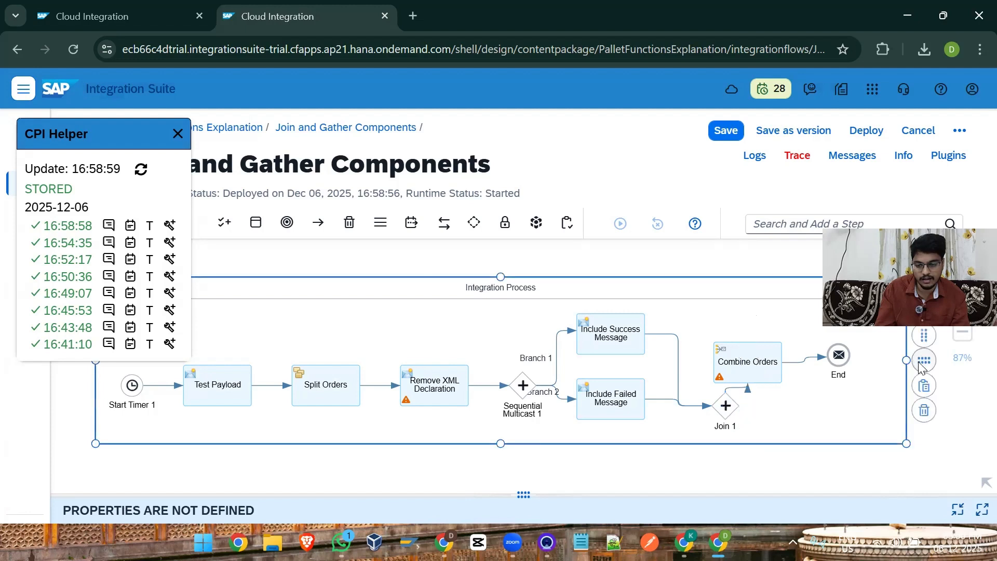
left_click(922, 362)
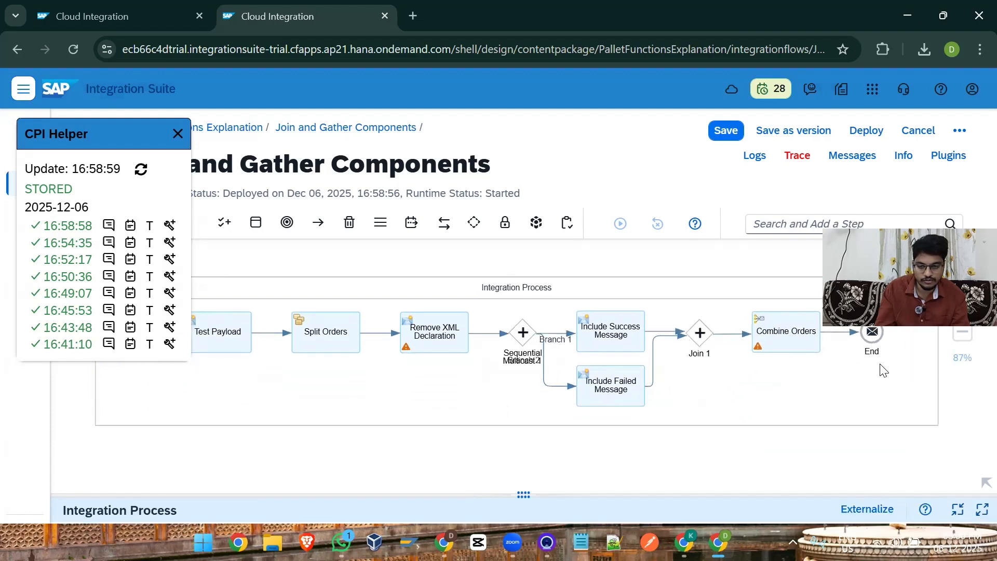
left_click_drag(920, 246, 921, 184)
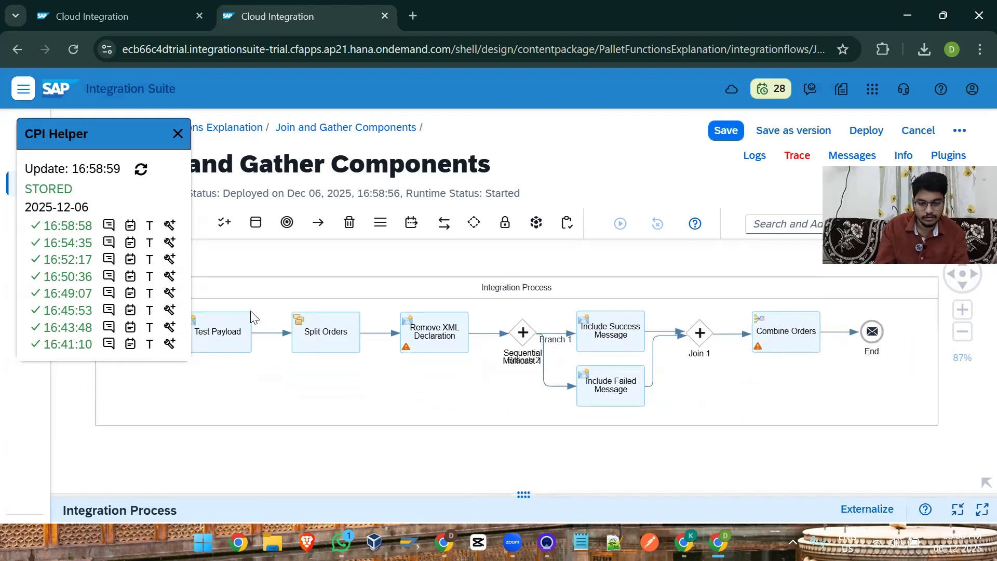
Step: Close the CPI Helper message list and save and deploy the integration flow on the Cloud Integration runtime profile
left_click(178, 134)
left_click_drag(599, 463, 532, 461)
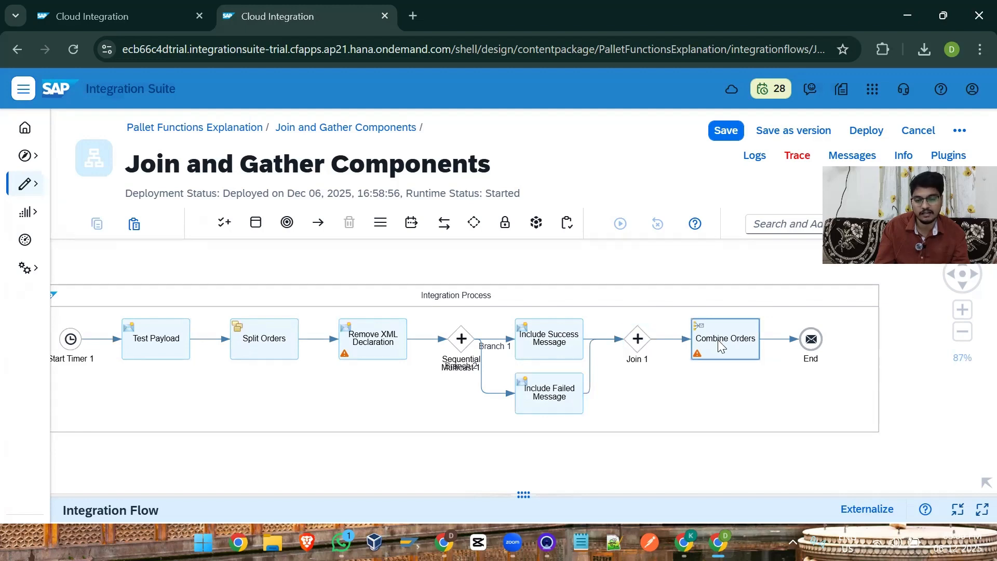
left_click(883, 130)
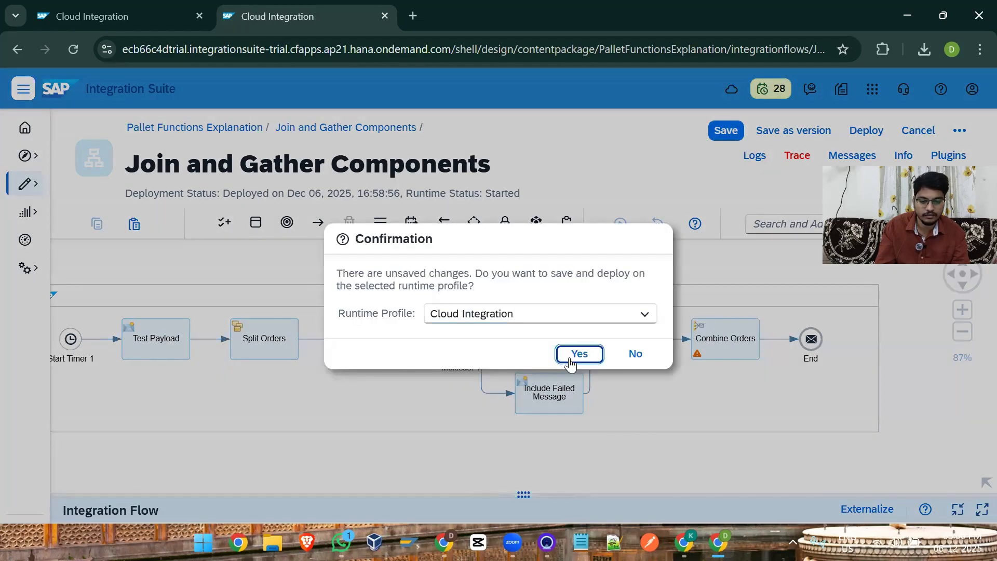
left_click(577, 352)
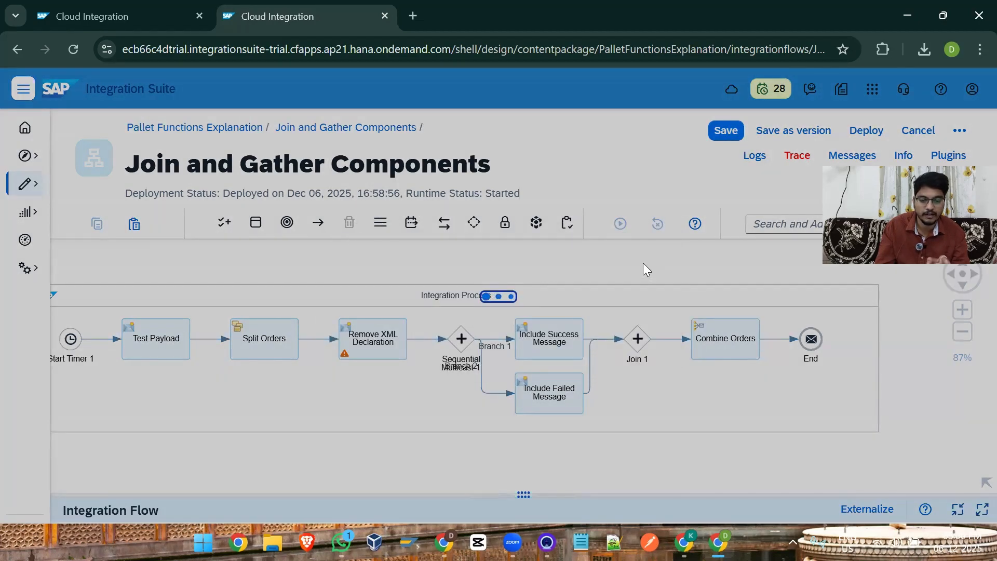
left_click(621, 328)
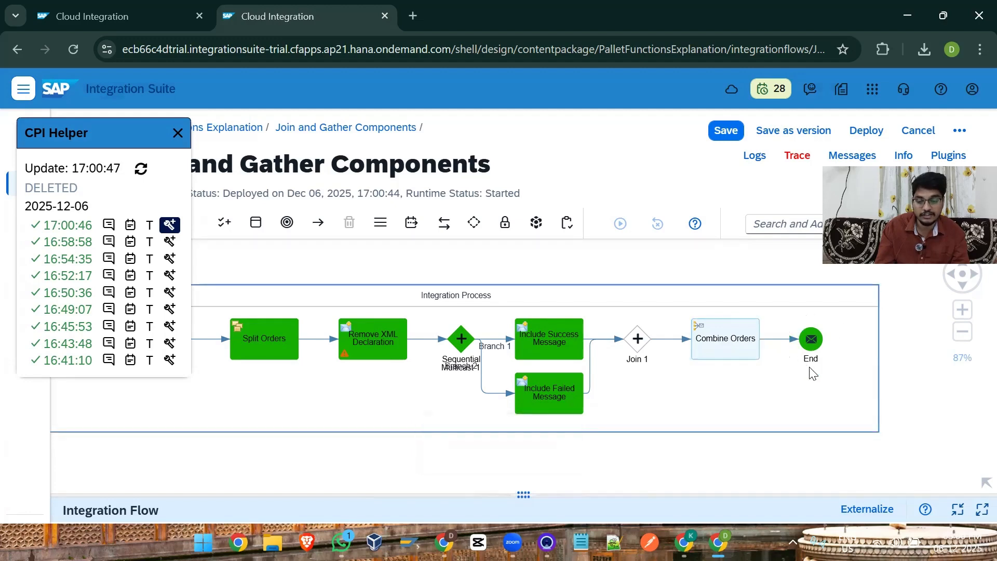
Step: Activate inline debugging for the 17:00:46 message run and open the content before the End step
left_click(169, 242)
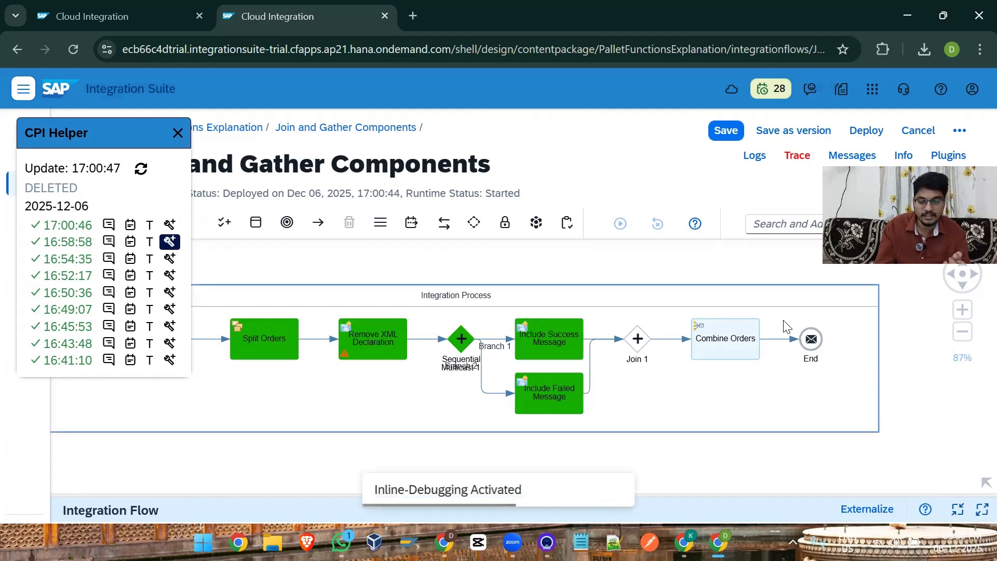
left_click(172, 225)
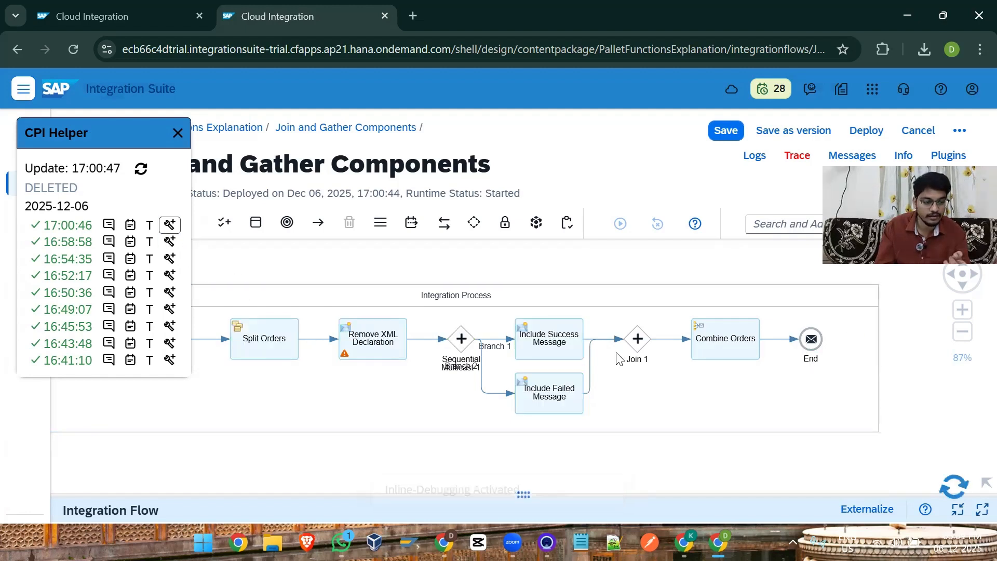
left_click(815, 338)
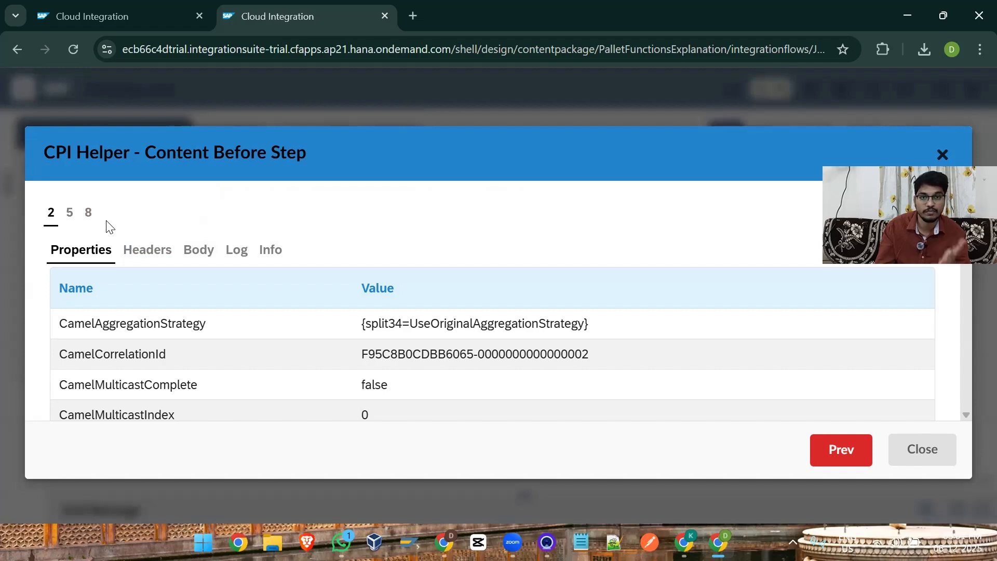
Step: Beautify the first message's body before End, examine the Message and Product elements of both root blocks, and close the content view
left_click(198, 250)
left_click(72, 281)
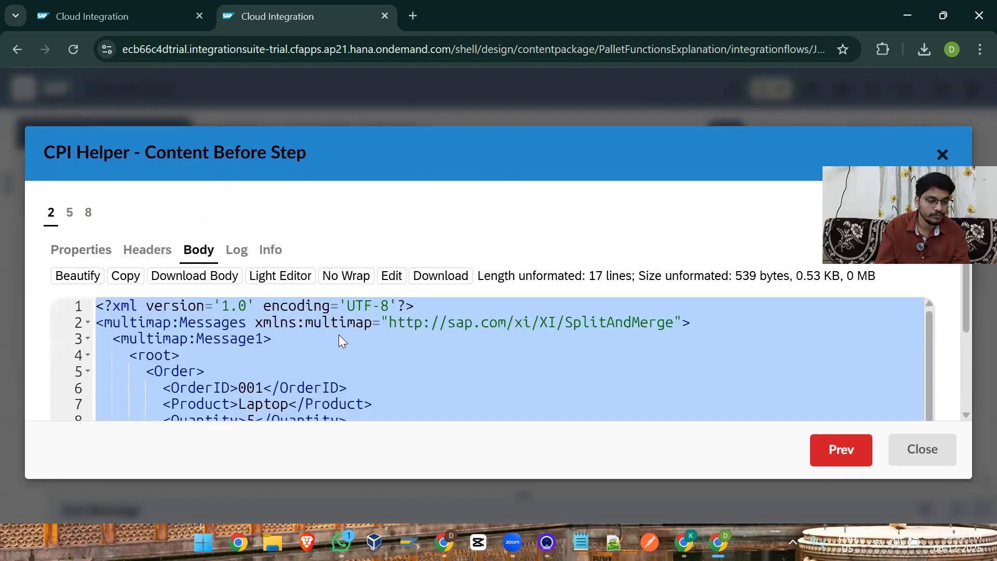
scroll(339, 340, "down", 2)
double_click(242, 374)
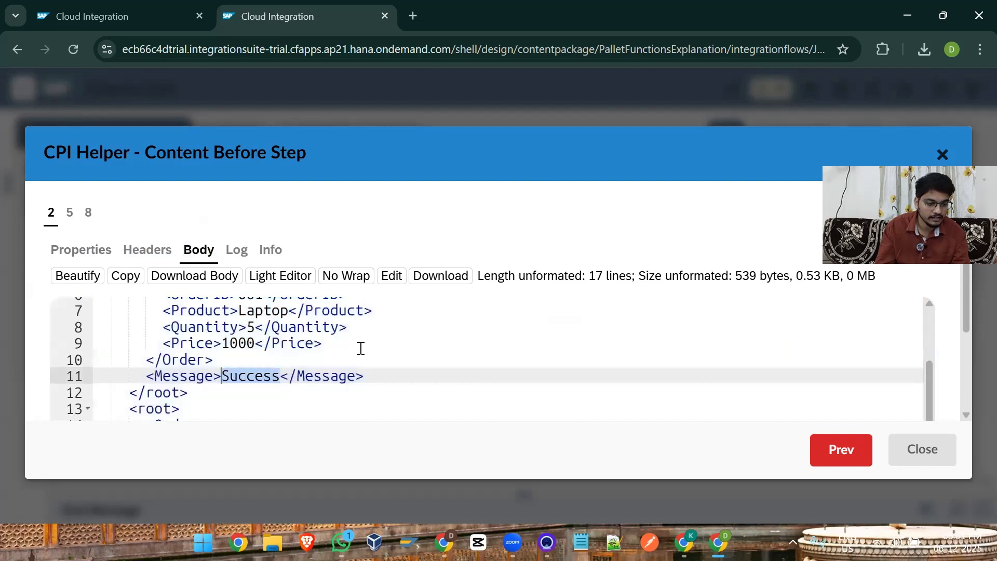
scroll(361, 348, "down", 1)
scroll(361, 348, "down", 3)
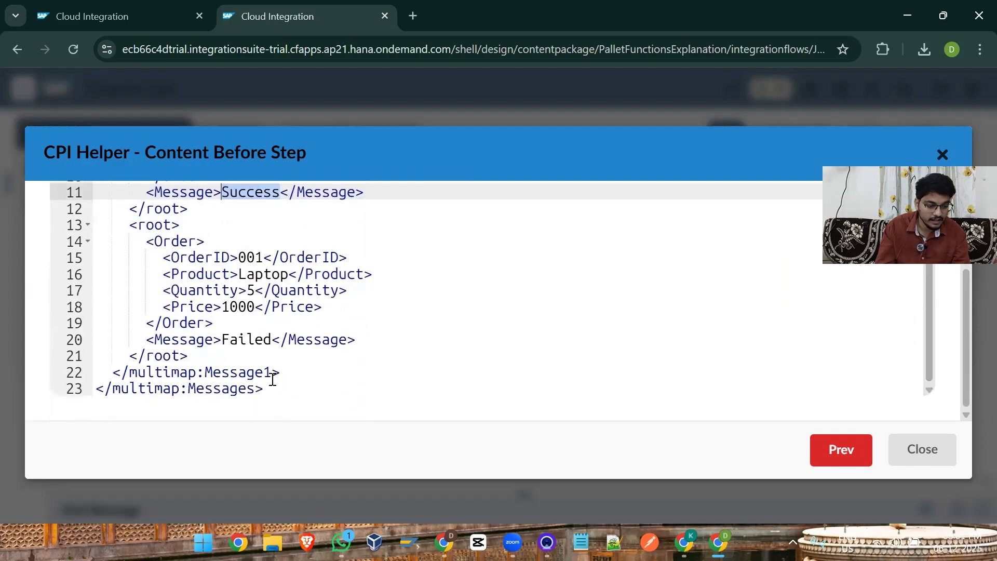
double_click(249, 338)
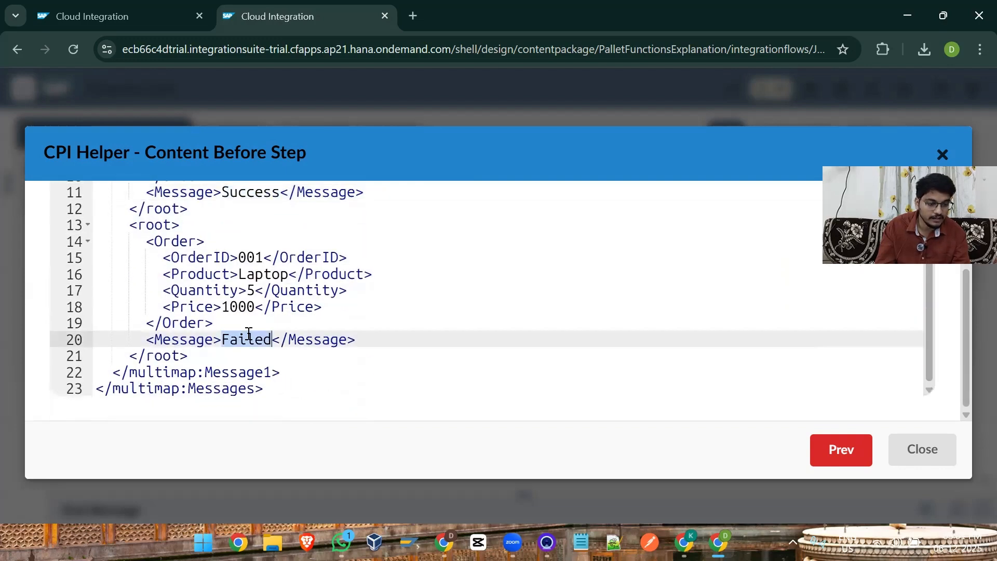
double_click(258, 274)
scroll(306, 302, "up", 3)
scroll(306, 302, "up", 1)
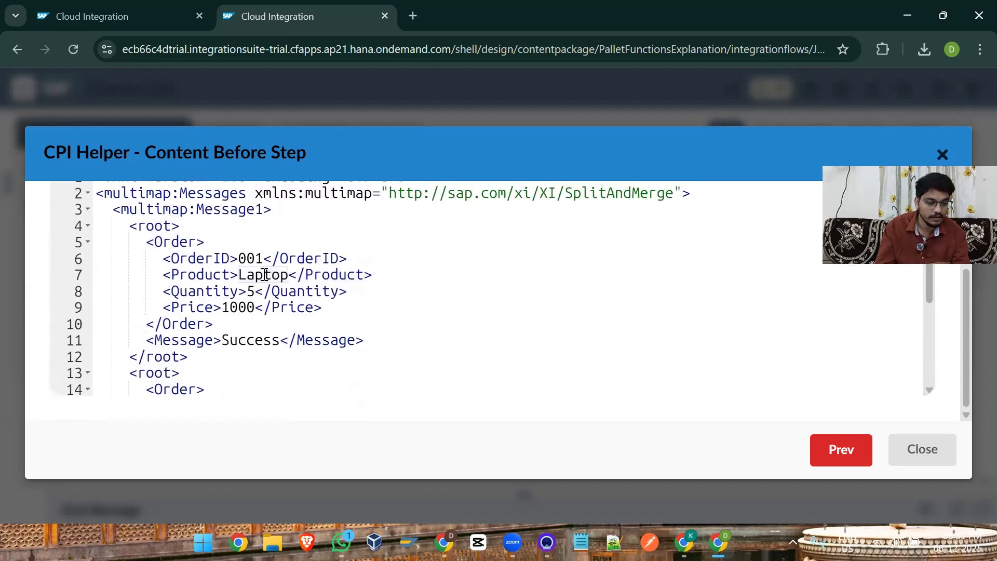
double_click(262, 274)
left_click(929, 455)
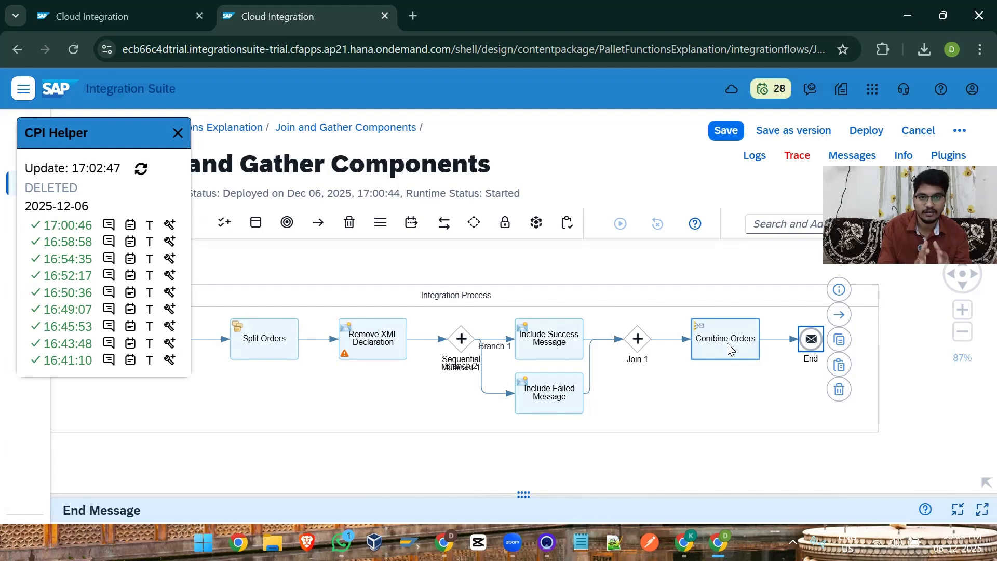
Step: Switch to the slide presentation in the other Chrome window and advance to the Join slide
left_click(684, 543)
key("Right")
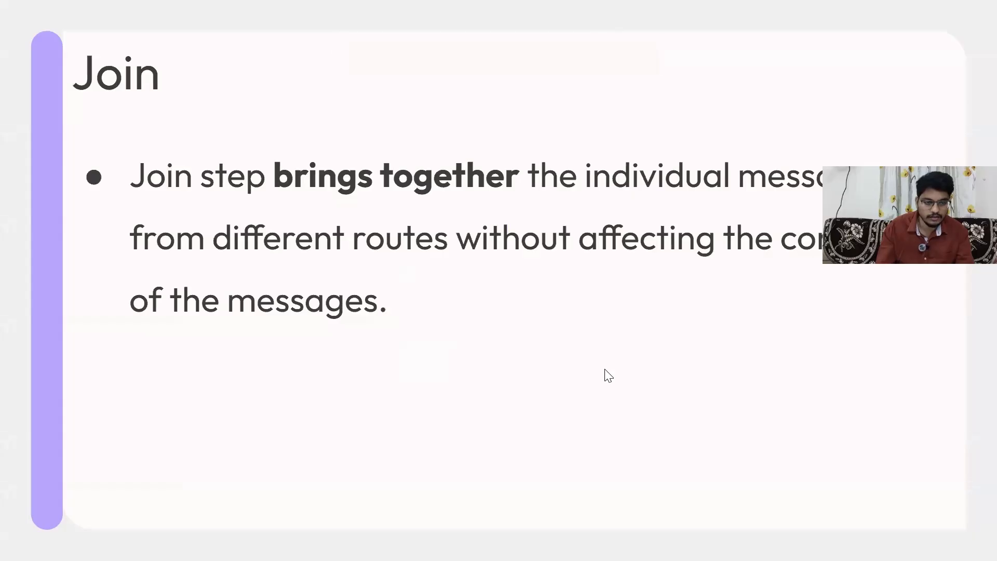